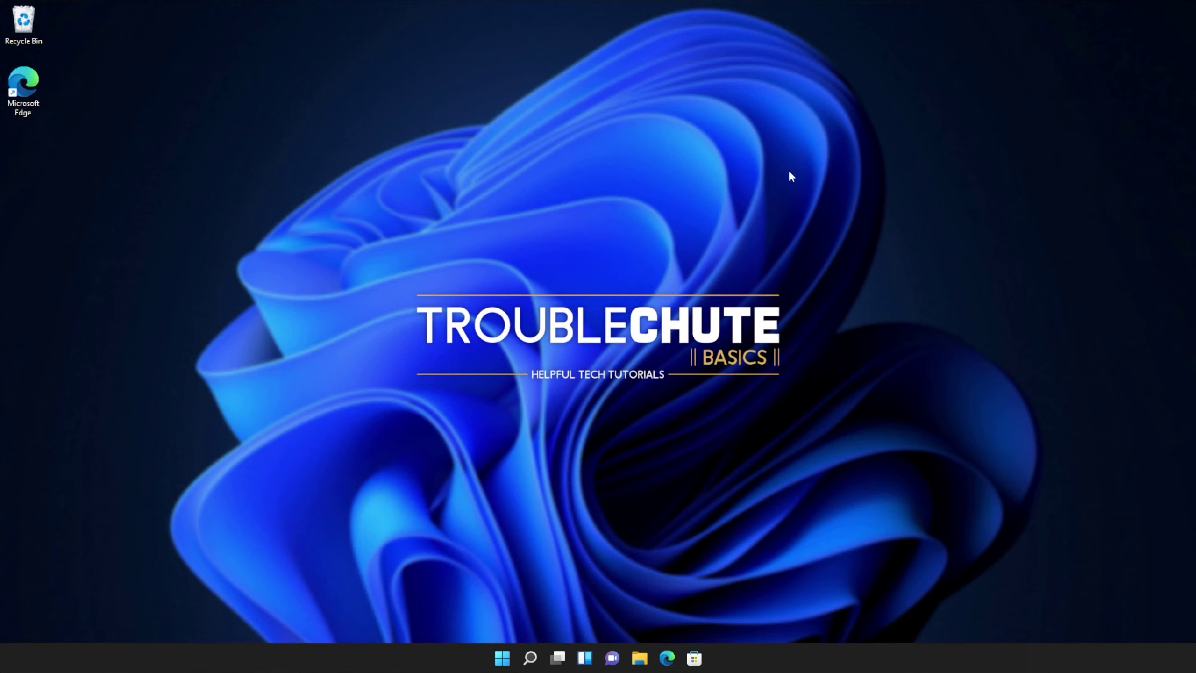
- In Edge, download VC_redist.x86.exe and VC_redist.x64.exe from the Visual C++ Redistributable docs page
{"action": "left_click", "coordinate": [667, 657]}
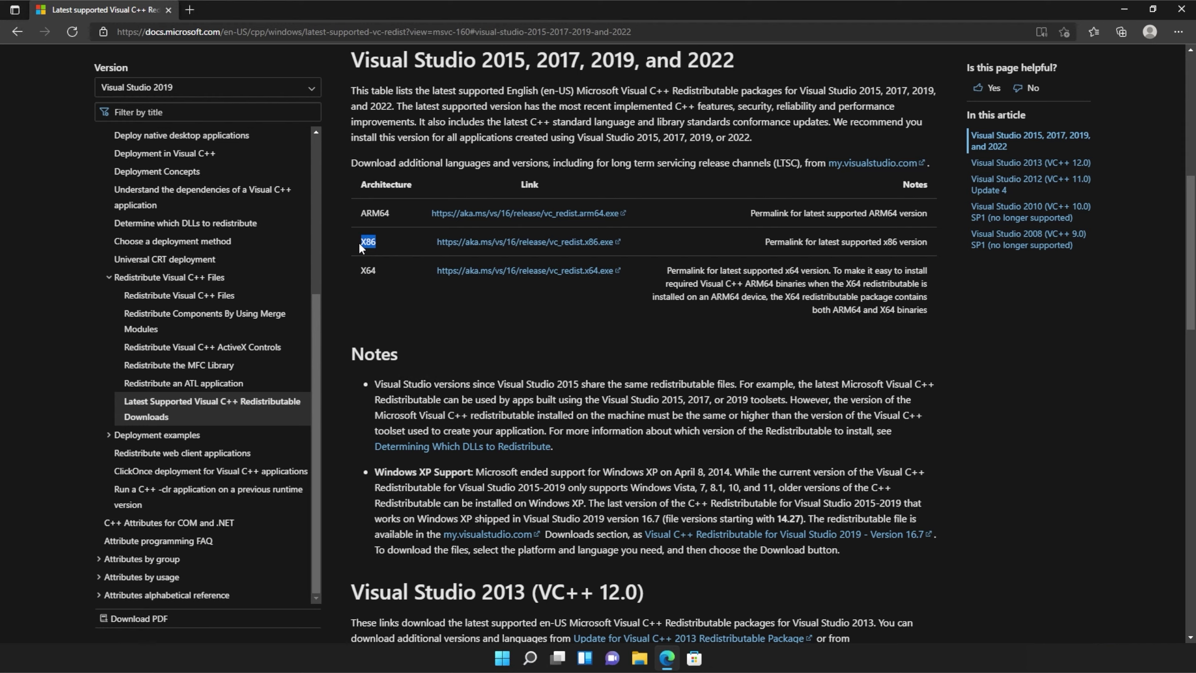
{"action": "left_click", "coordinate": [521, 249]}
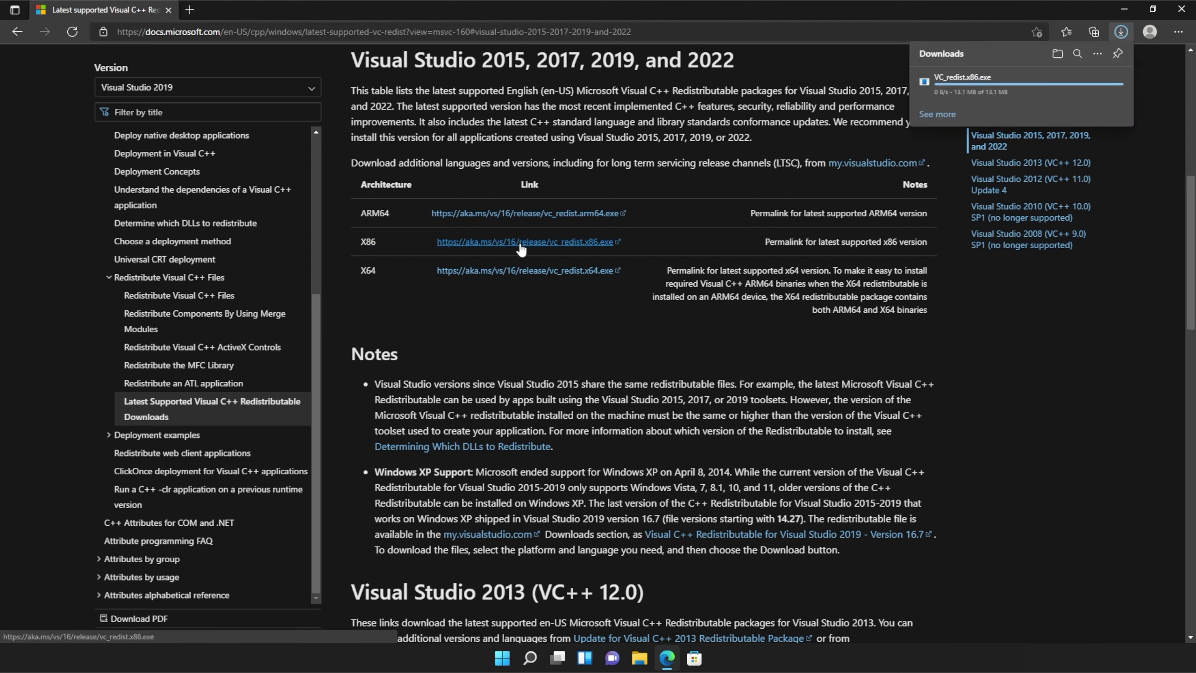
{"action": "left_click", "coordinate": [552, 274]}
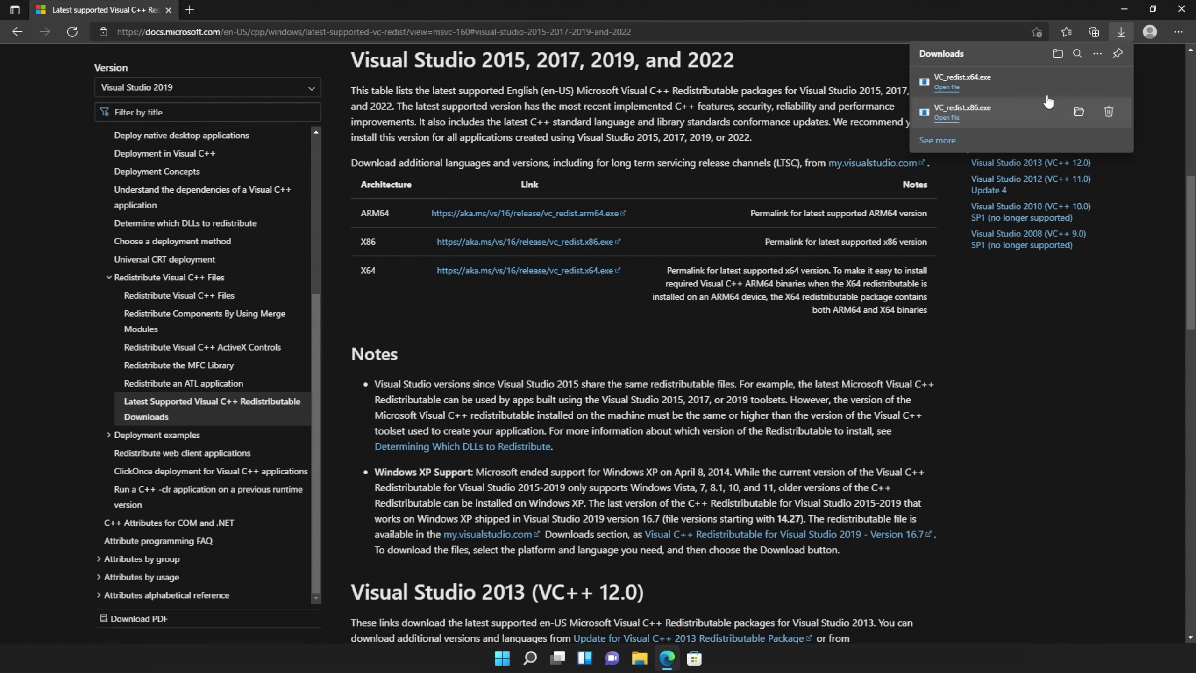
{"action": "mouse_move", "coordinate": [1017, 125]}
{"action": "left_click", "coordinate": [947, 117]}
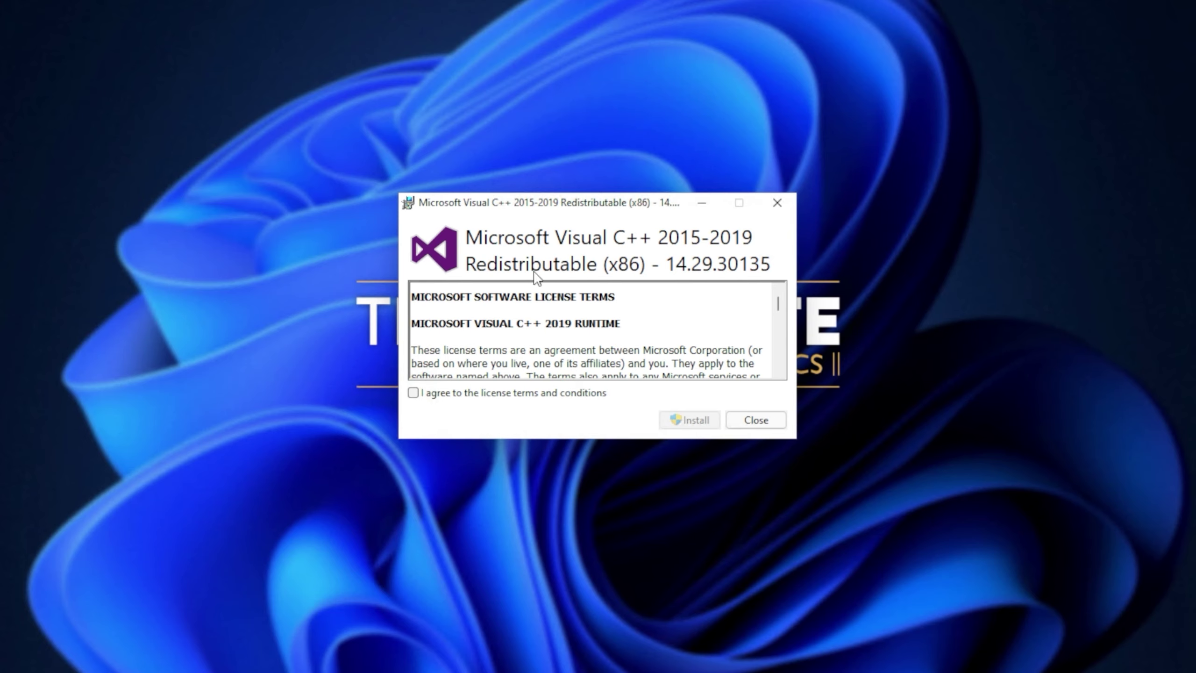
{"action": "left_click", "coordinate": [489, 399]}
{"action": "left_click", "coordinate": [698, 419]}
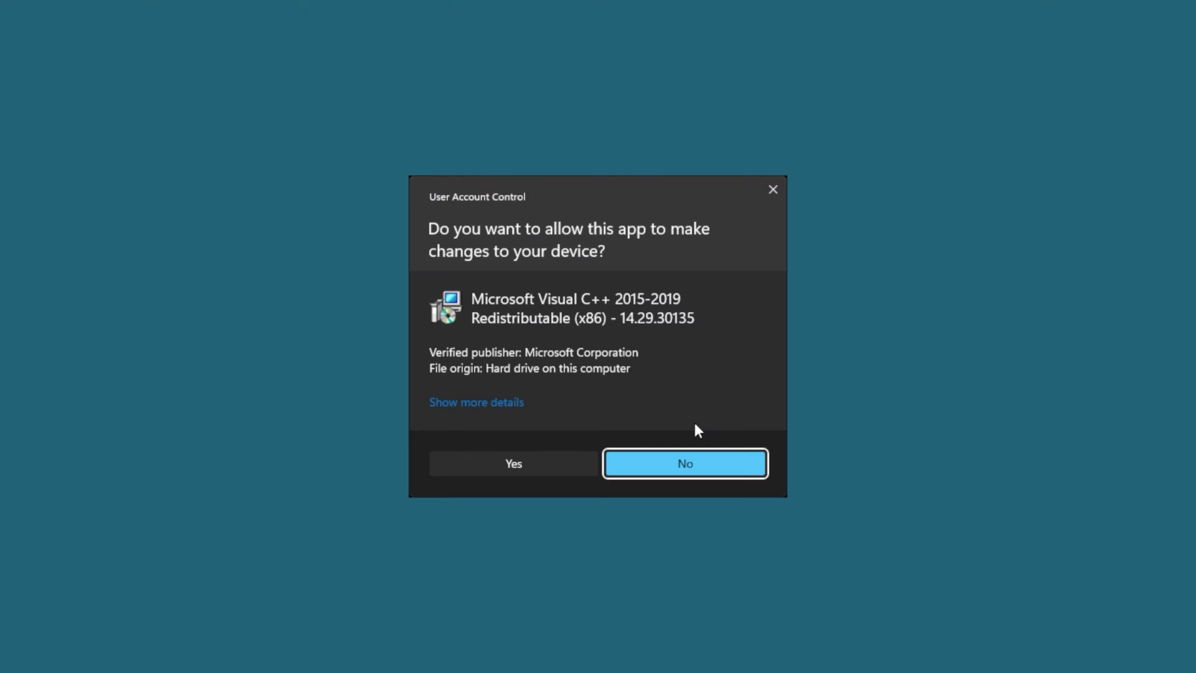
{"action": "left_click", "coordinate": [564, 463]}
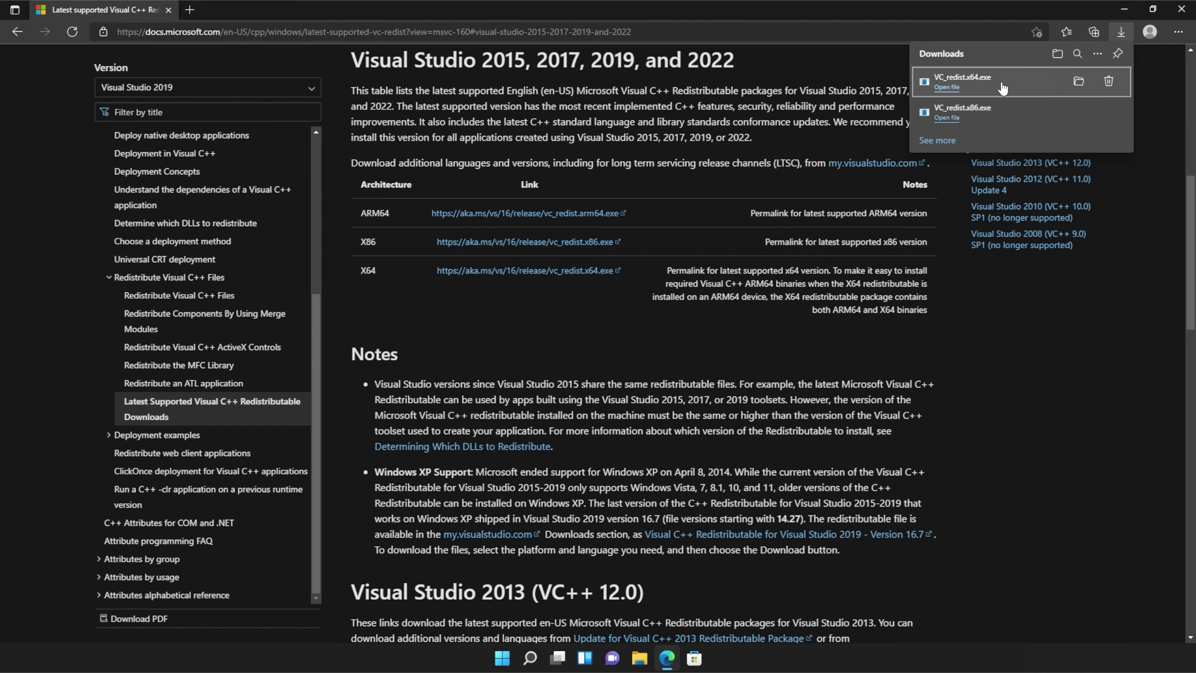
- Run VC_redist.x64.exe, accept the license, install version 14.29.30135, then close the setup window
{"action": "left_click", "coordinate": [981, 86]}
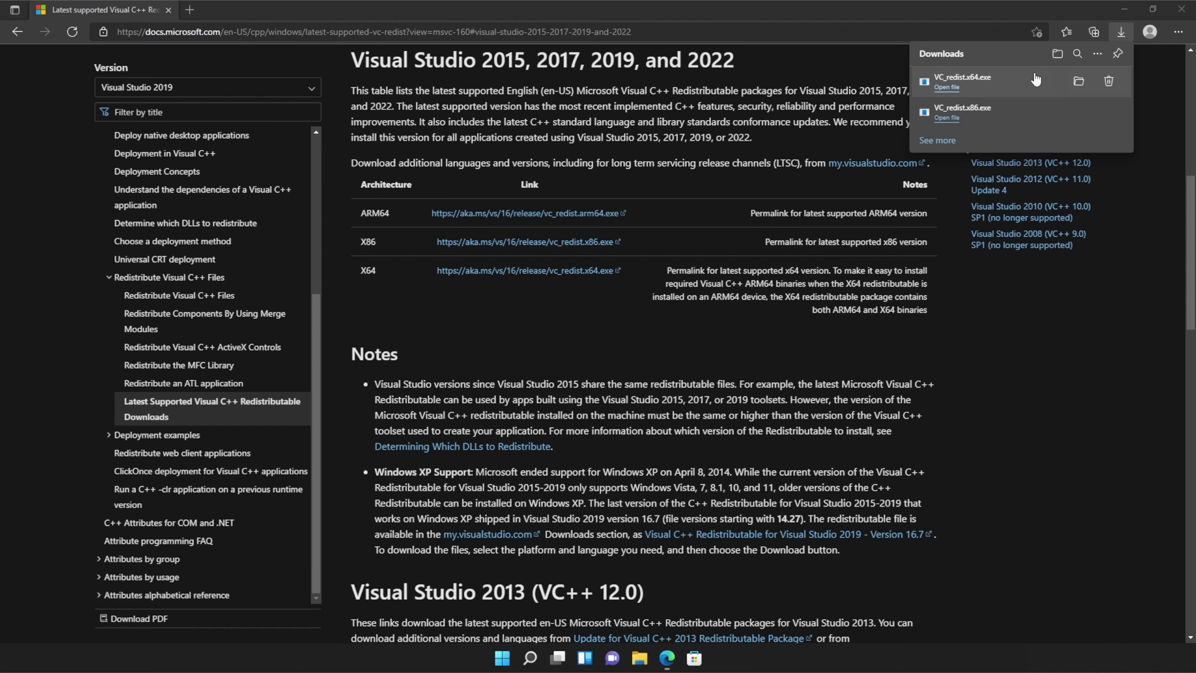
{"action": "left_click", "coordinate": [1124, 9]}
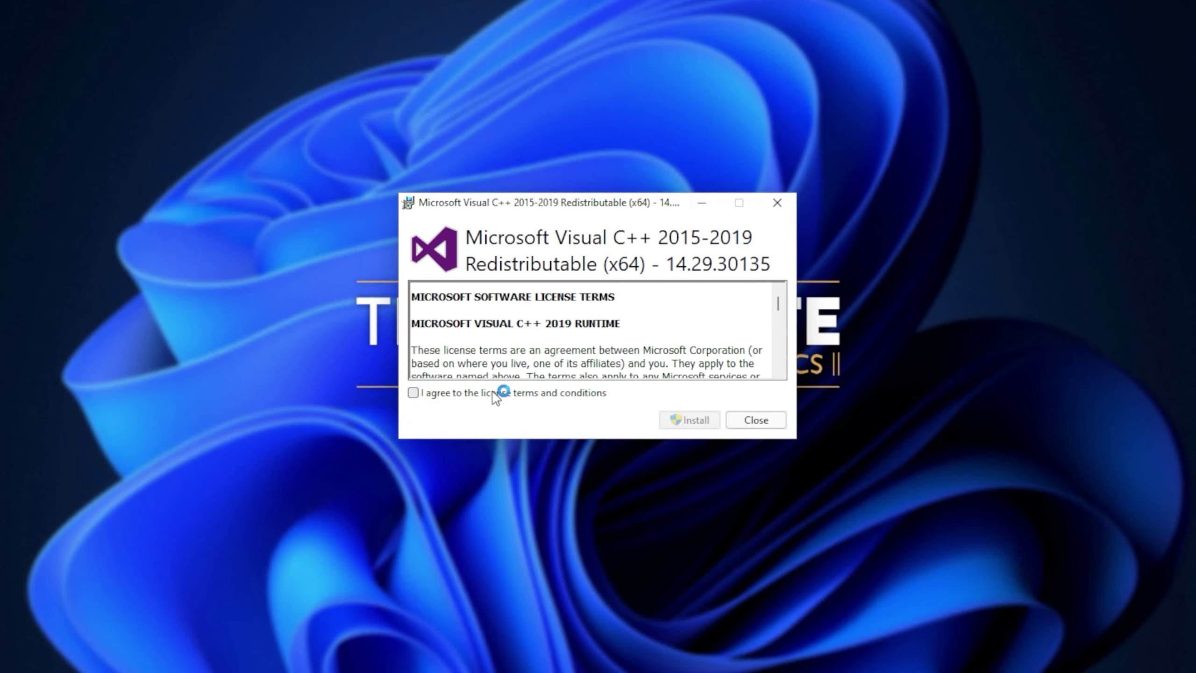
{"action": "left_click", "coordinate": [521, 380]}
{"action": "left_click", "coordinate": [677, 420]}
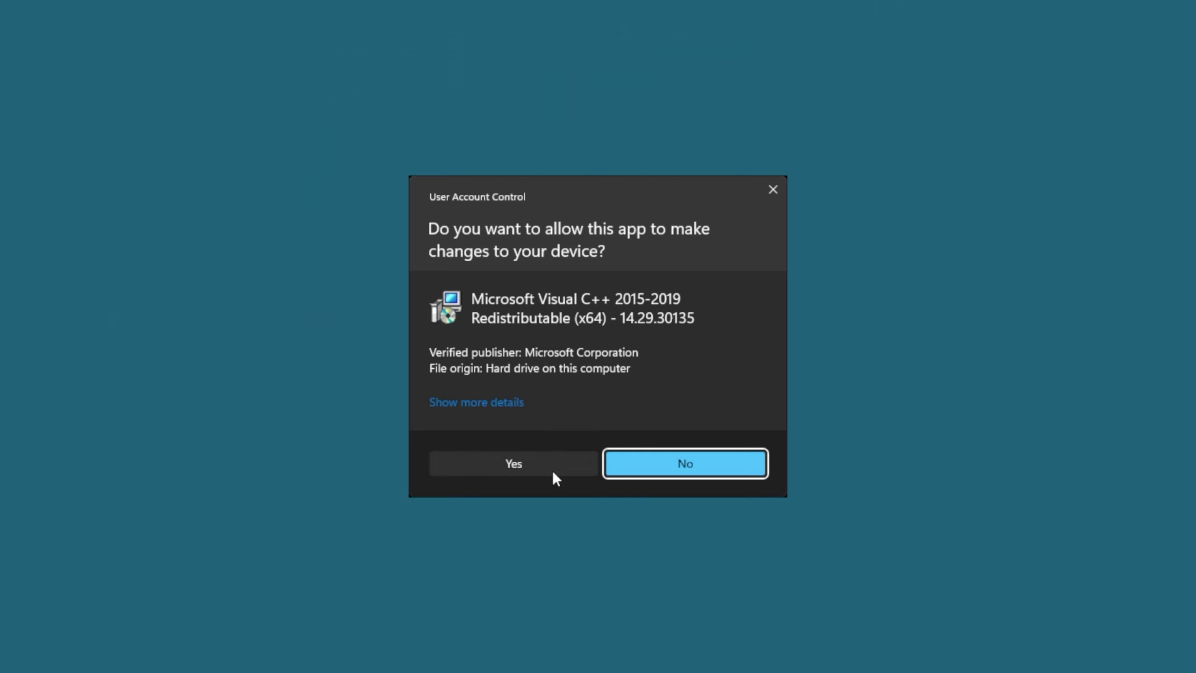
{"action": "left_click", "coordinate": [552, 470]}
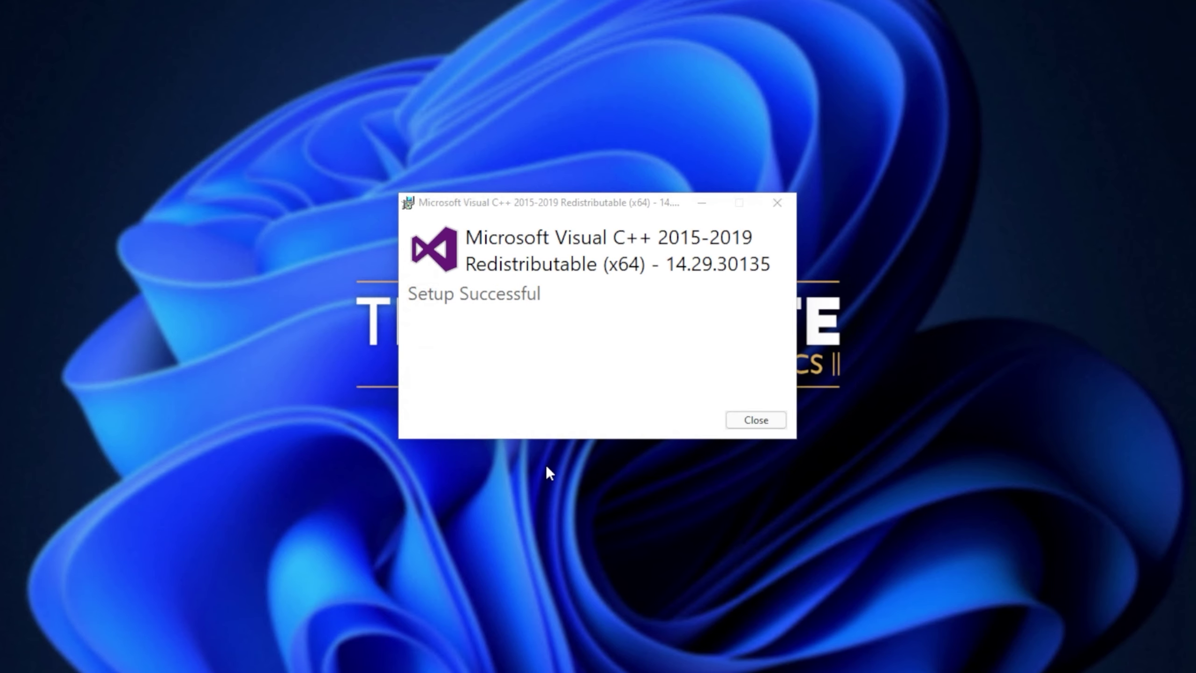
{"action": "left_click", "coordinate": [755, 421]}
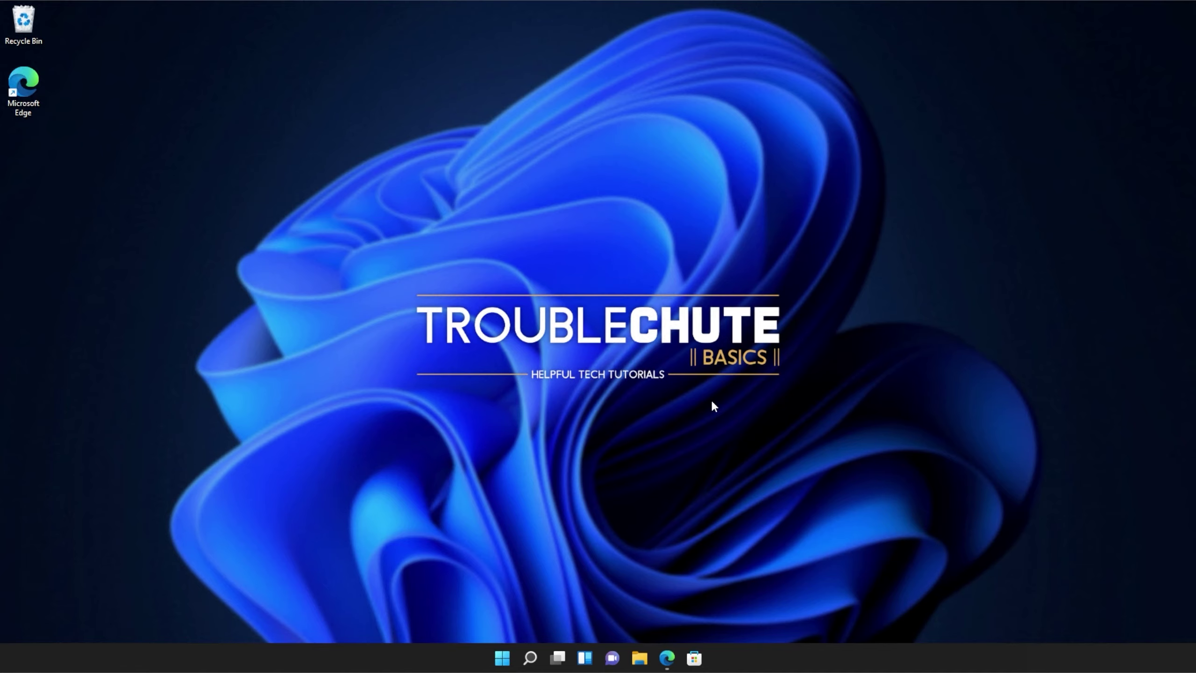
- Open an administrator Command Prompt centred on screen and enter 'sfc /scannow' without running it
{"action": "key", "text": "super"}
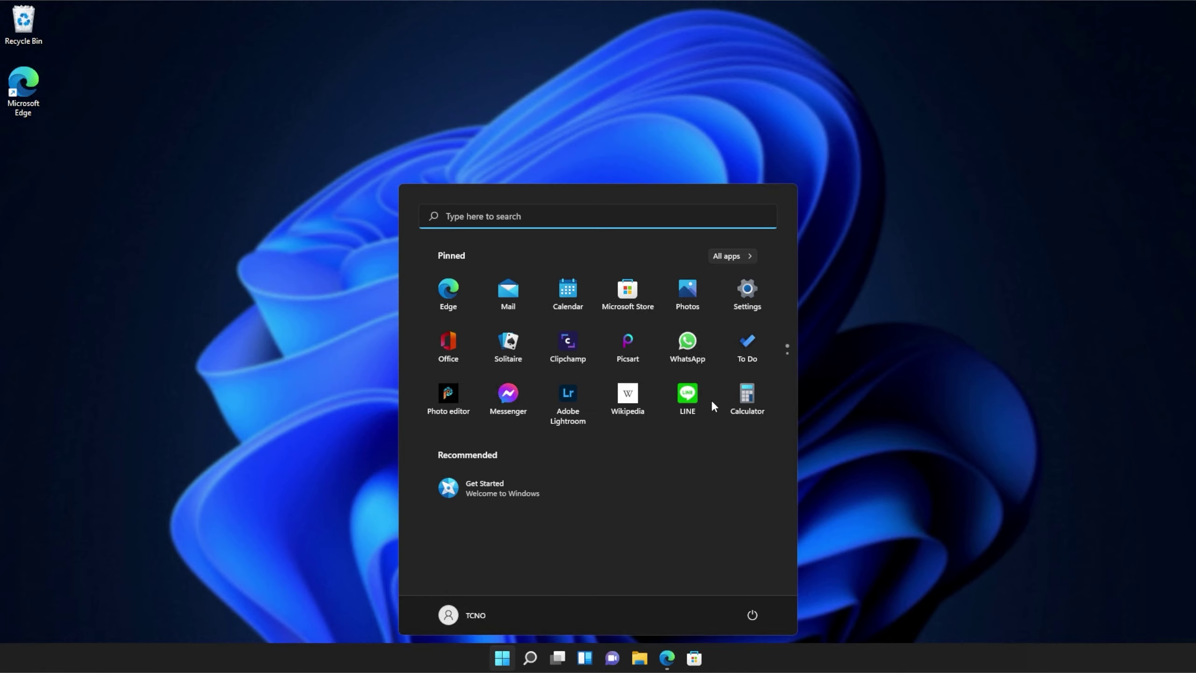
{"action": "left_click", "coordinate": [498, 221]}
{"action": "type", "text": "cmd"}
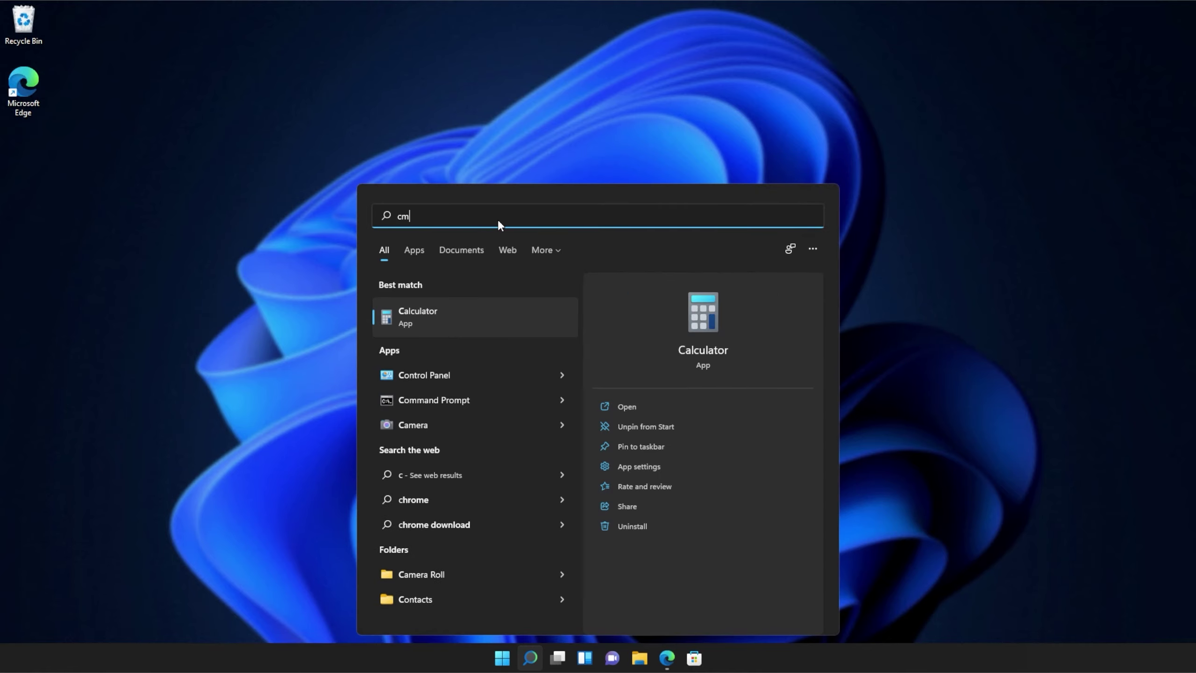
{"action": "right_click", "coordinate": [490, 312]}
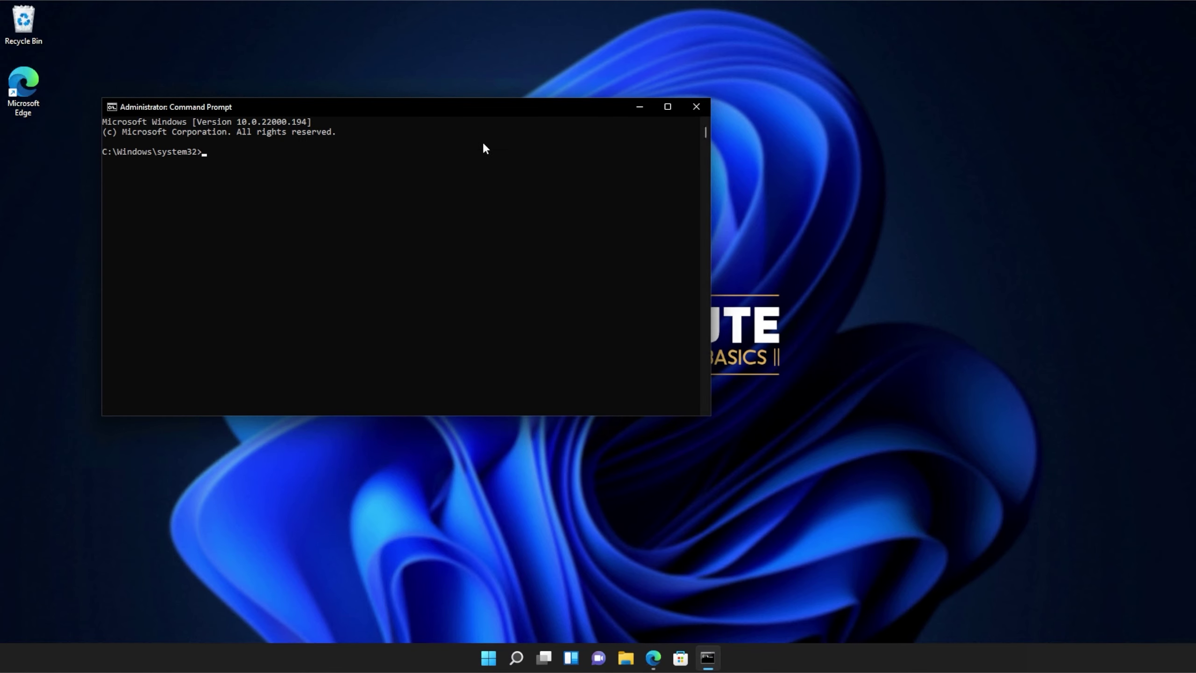
{"action": "left_click_drag", "start_coordinate": [512, 117], "coordinate": [702, 193]}
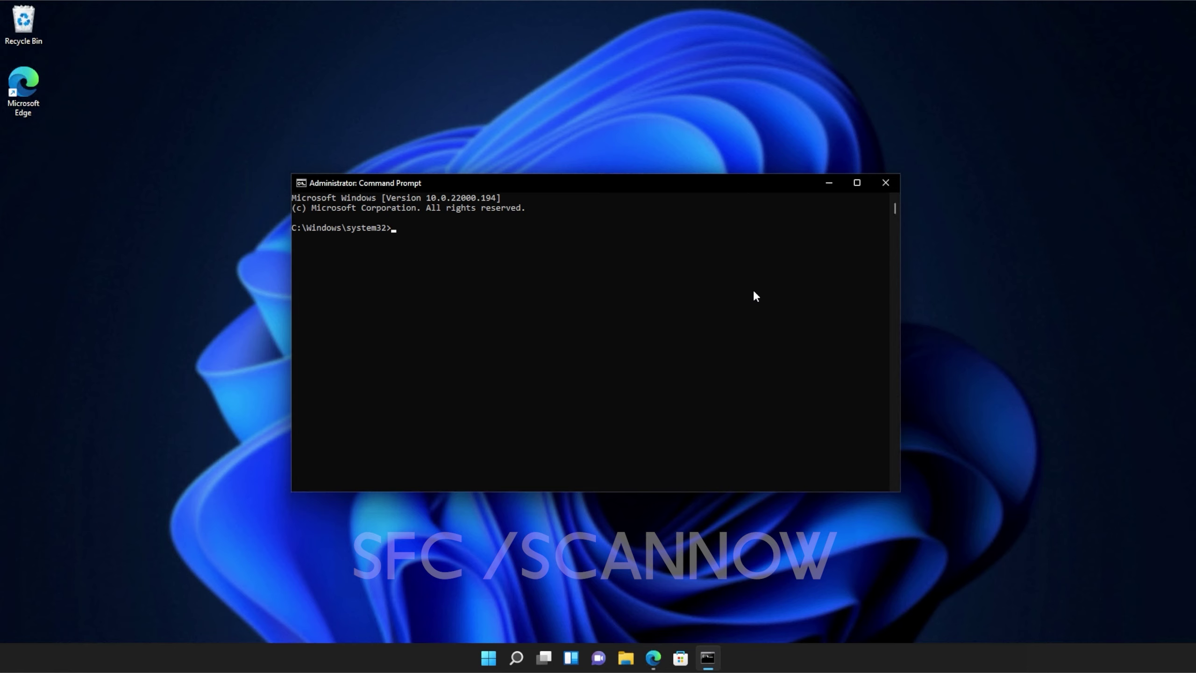
{"action": "type", "text": "sfc"}
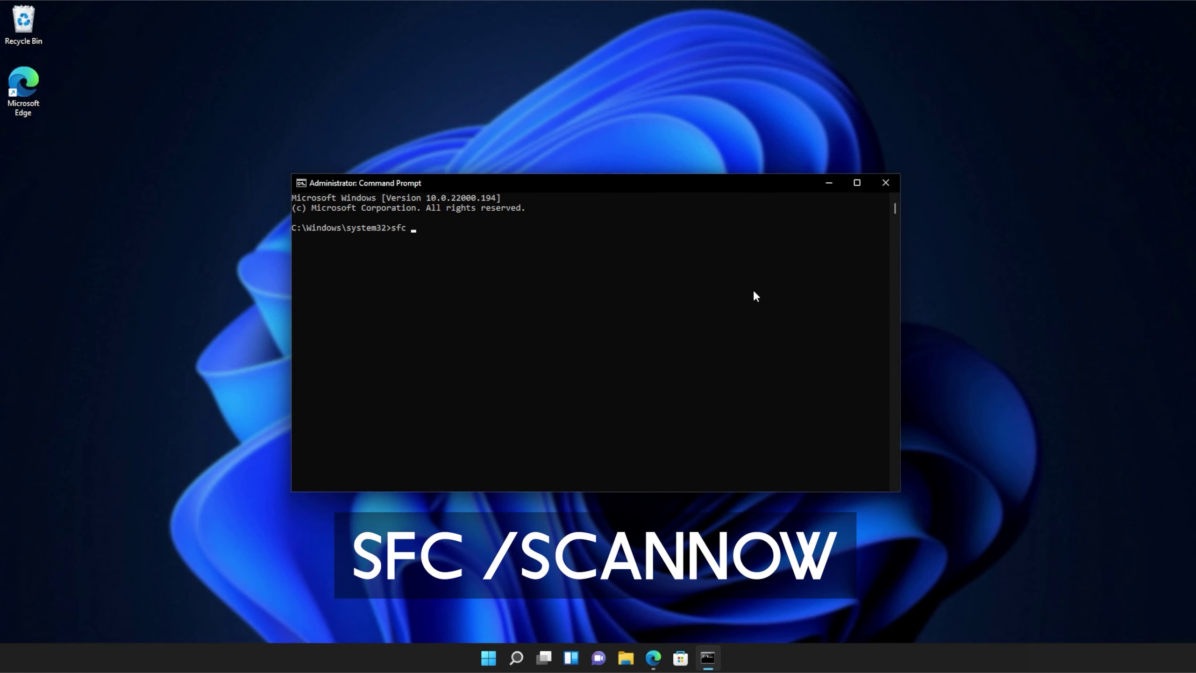
{"action": "type", "text": " /scannow"}
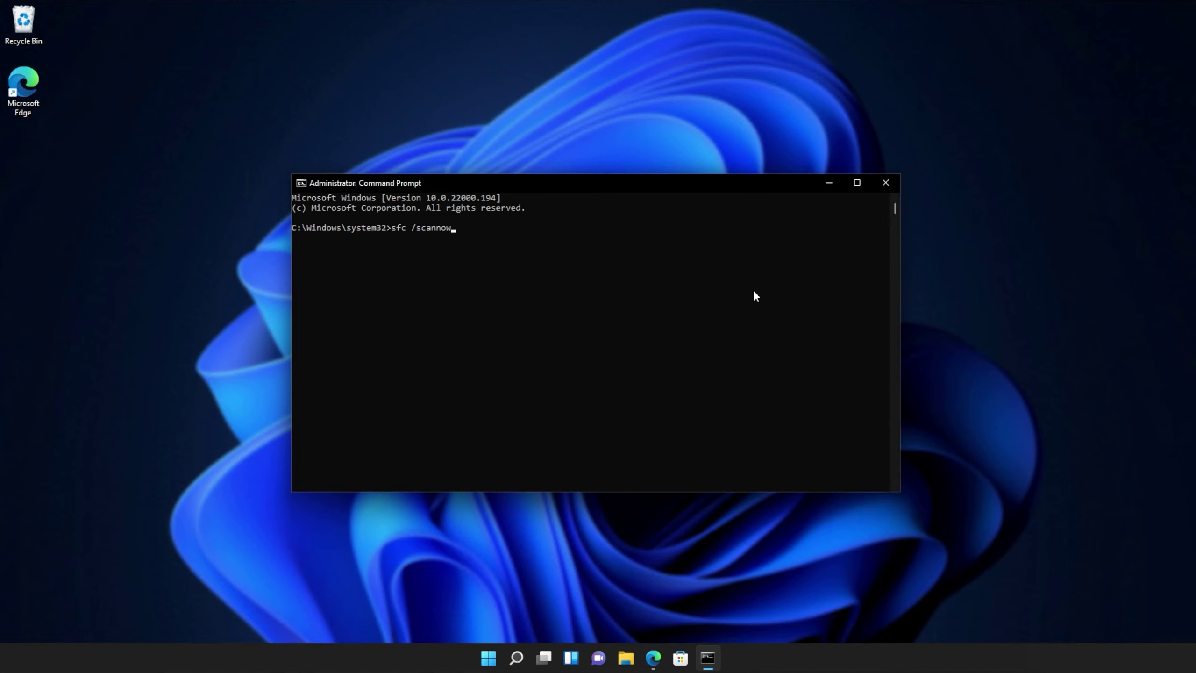
- Run the sfc /scannow system file check and close Command Prompt once it finishes
{"action": "key", "text": "Return"}
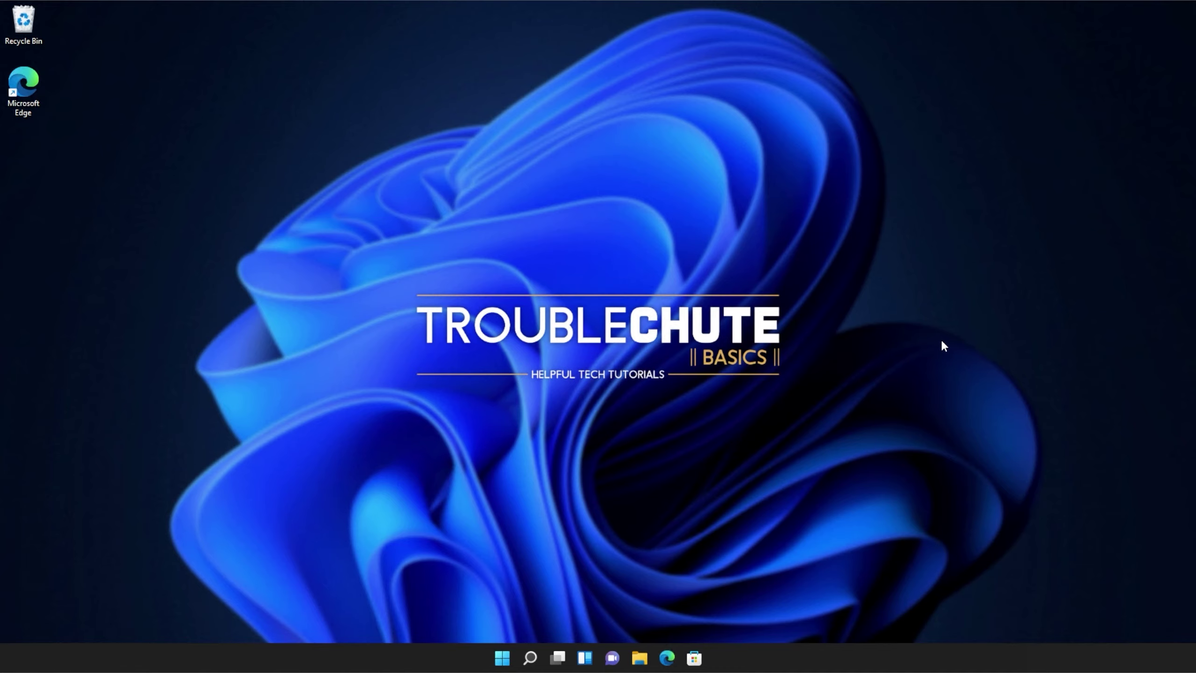
- Browse to C:\Program Files (x86)\Microsoft\Edge\Application\94.0.992.38 and move the window right
{"action": "left_click", "coordinate": [641, 655]}
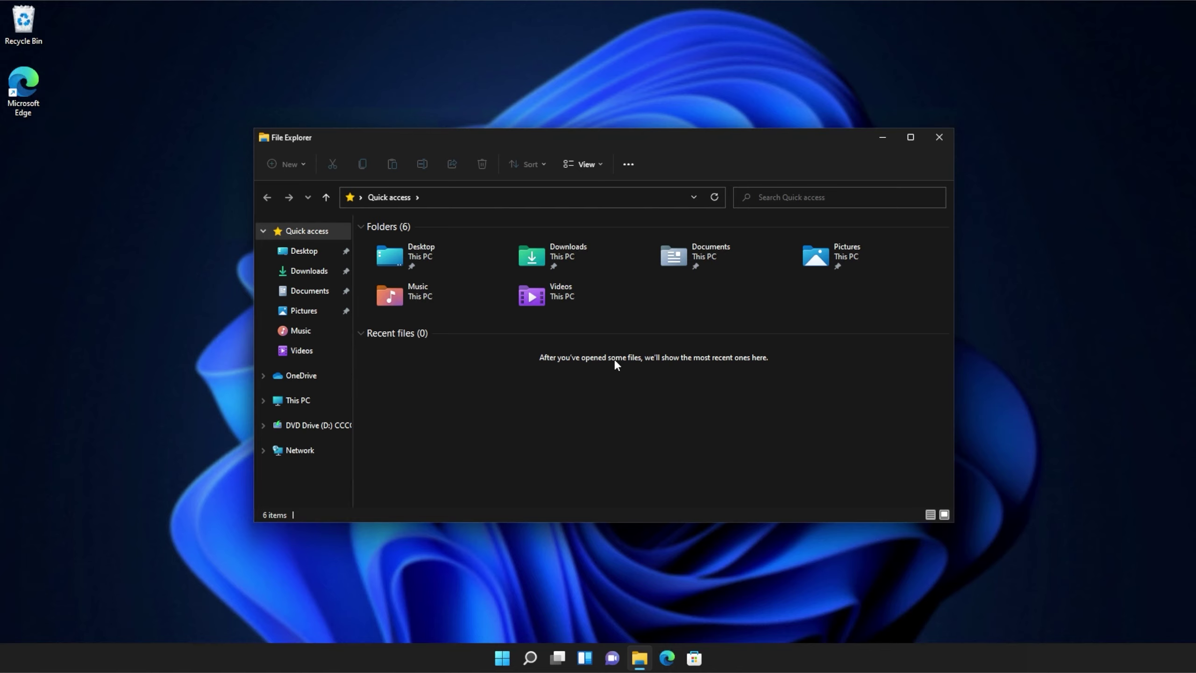
{"action": "left_click", "coordinate": [302, 400]}
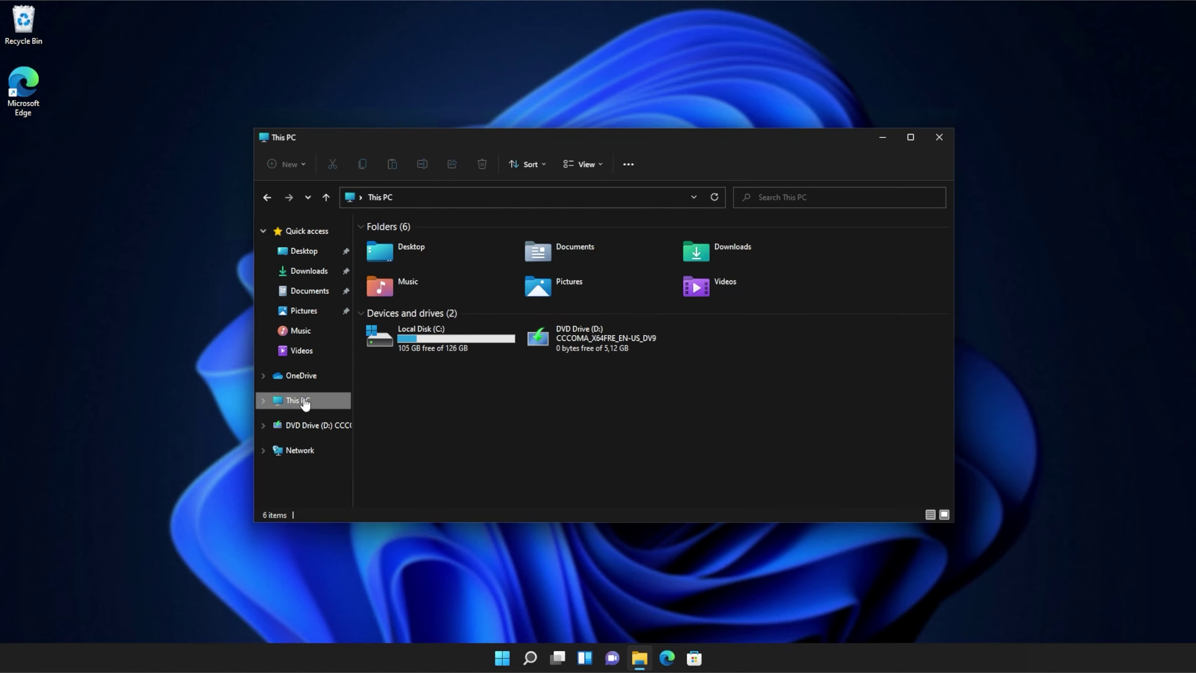
{"action": "double_click", "coordinate": [432, 338]}
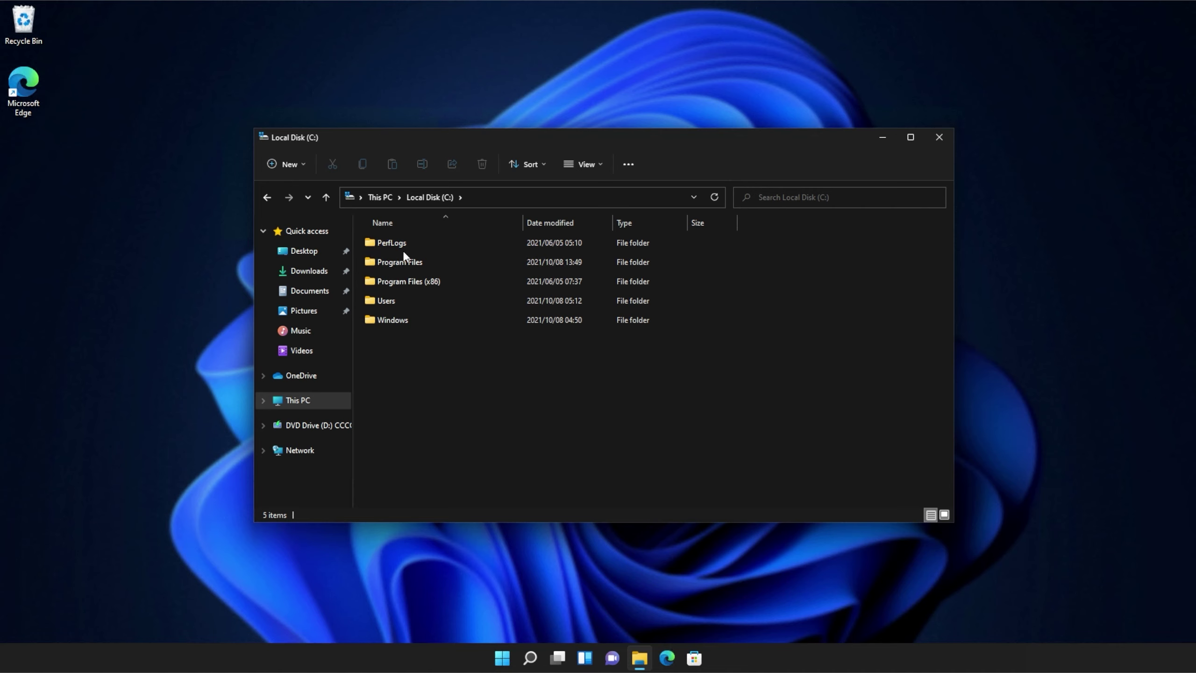
{"action": "left_click", "coordinate": [416, 276]}
{"action": "double_click", "coordinate": [414, 272]}
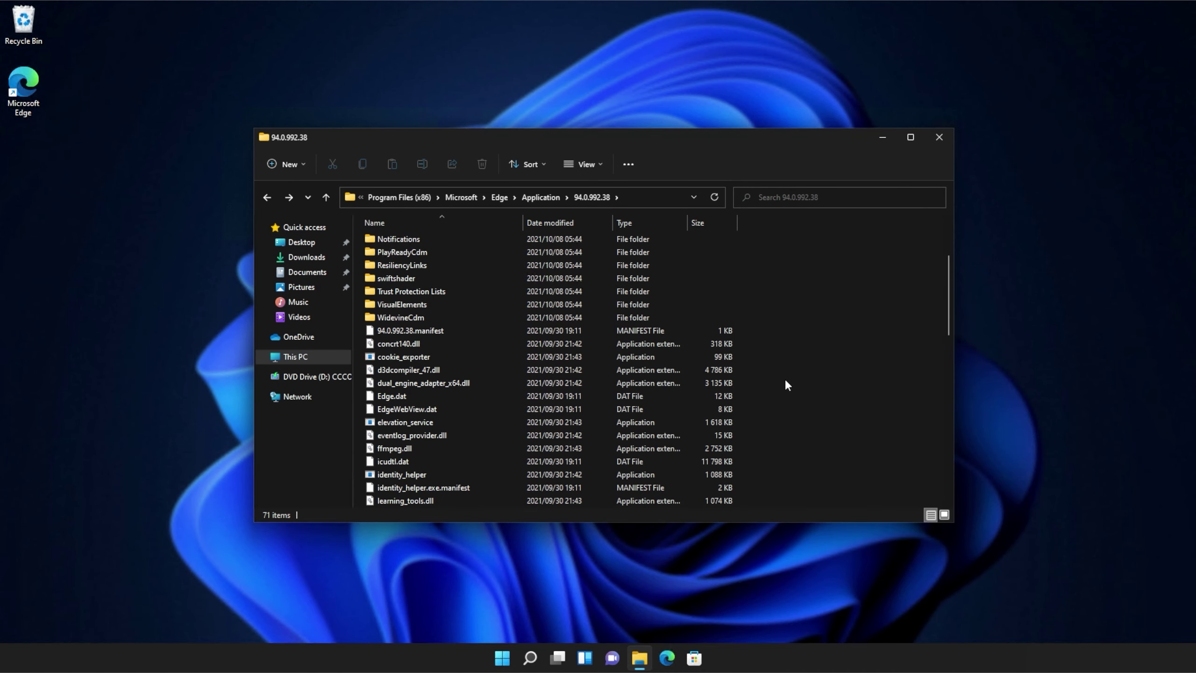
{"action": "scroll", "coordinate": [785, 378], "scroll_direction": "down", "scroll_amount": 3}
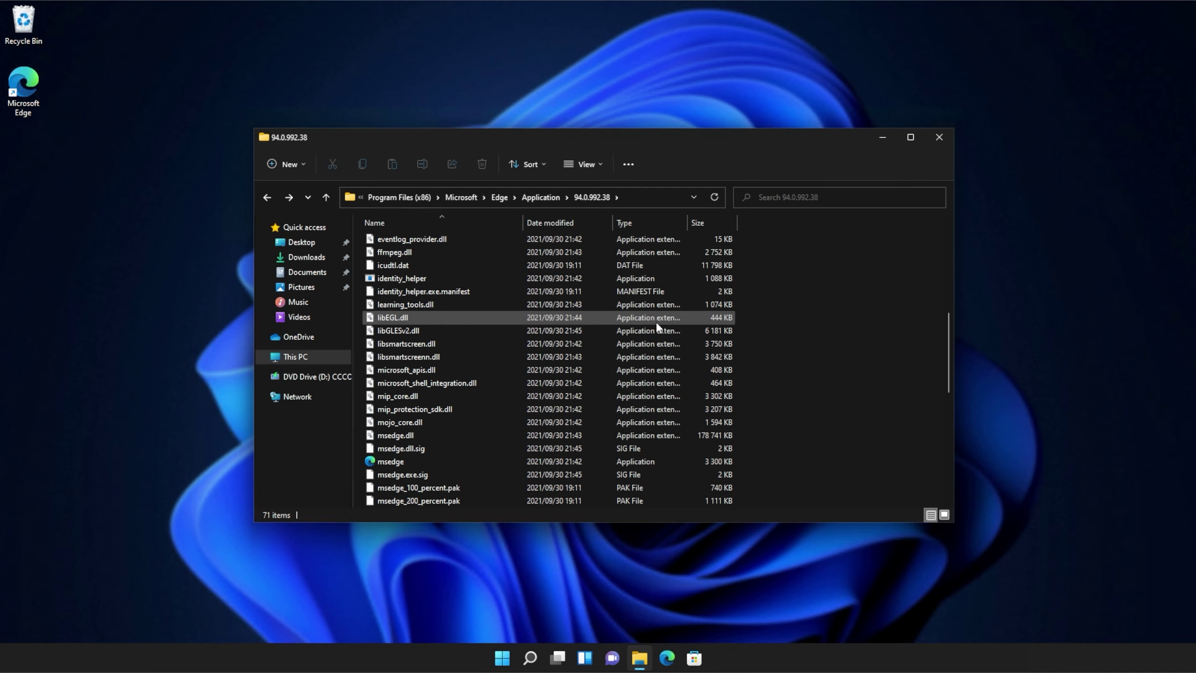
{"action": "scroll", "coordinate": [656, 322], "scroll_direction": "up", "scroll_amount": 5}
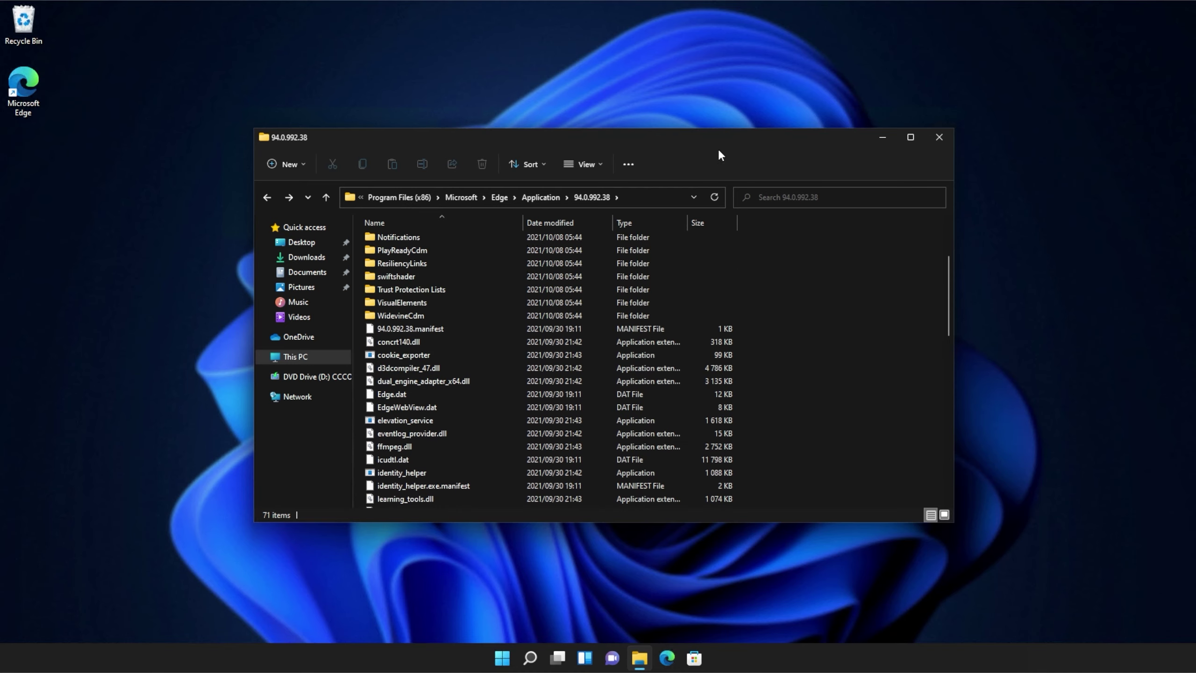
{"action": "left_click_drag", "start_coordinate": [455, 139], "coordinate": [687, 146]}
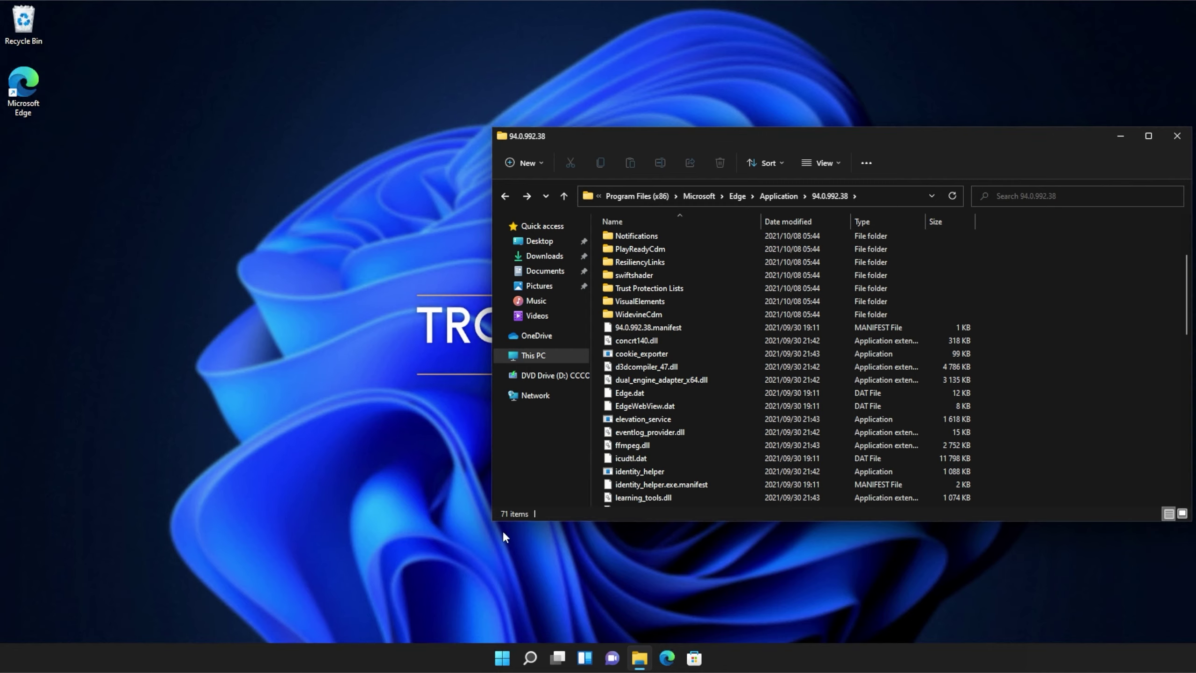
- Open a second File Explorer window on C:\Windows\System32\downlevel beside the Edge folder
{"action": "right_click", "coordinate": [639, 657]}
{"action": "left_click", "coordinate": [648, 587]}
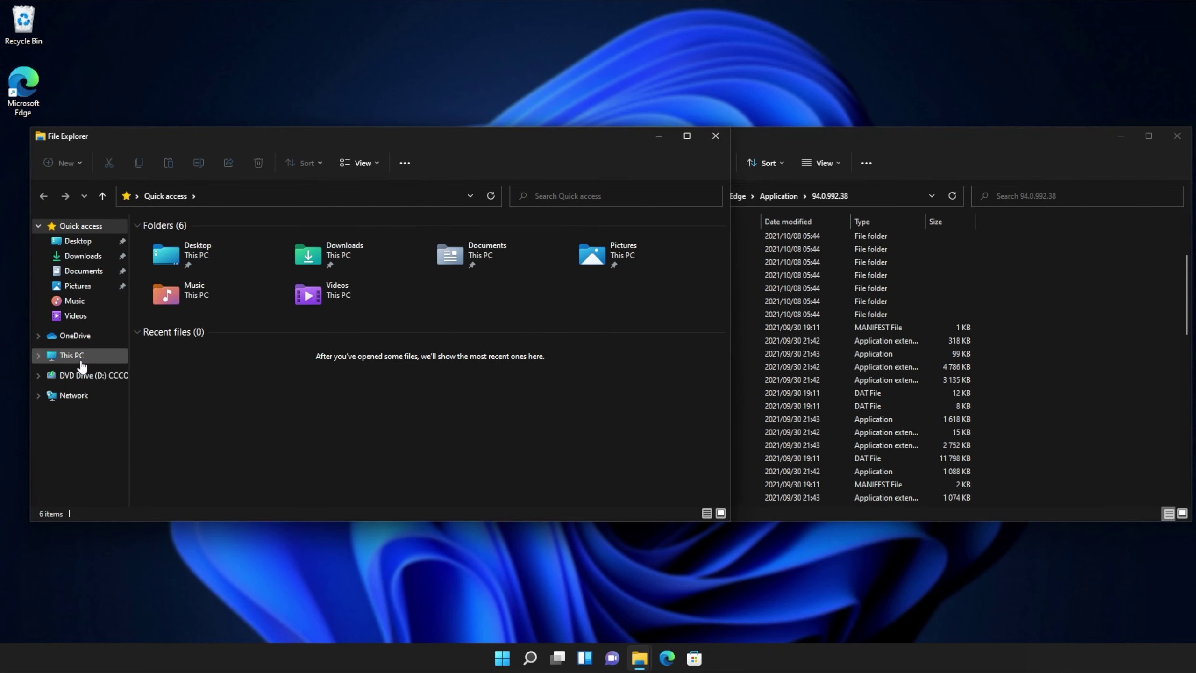
{"action": "left_click", "coordinate": [82, 363]}
{"action": "double_click", "coordinate": [203, 341]}
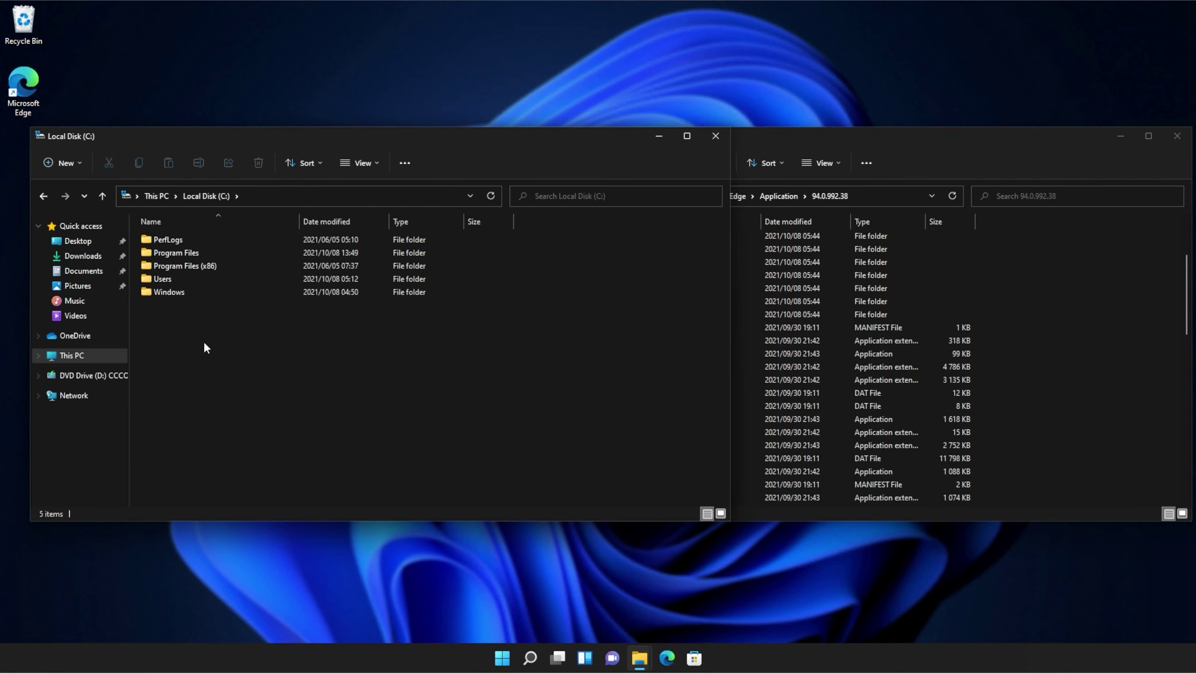
{"action": "double_click", "coordinate": [187, 293]}
{"action": "scroll", "coordinate": [191, 305], "scroll_direction": "down", "scroll_amount": 8}
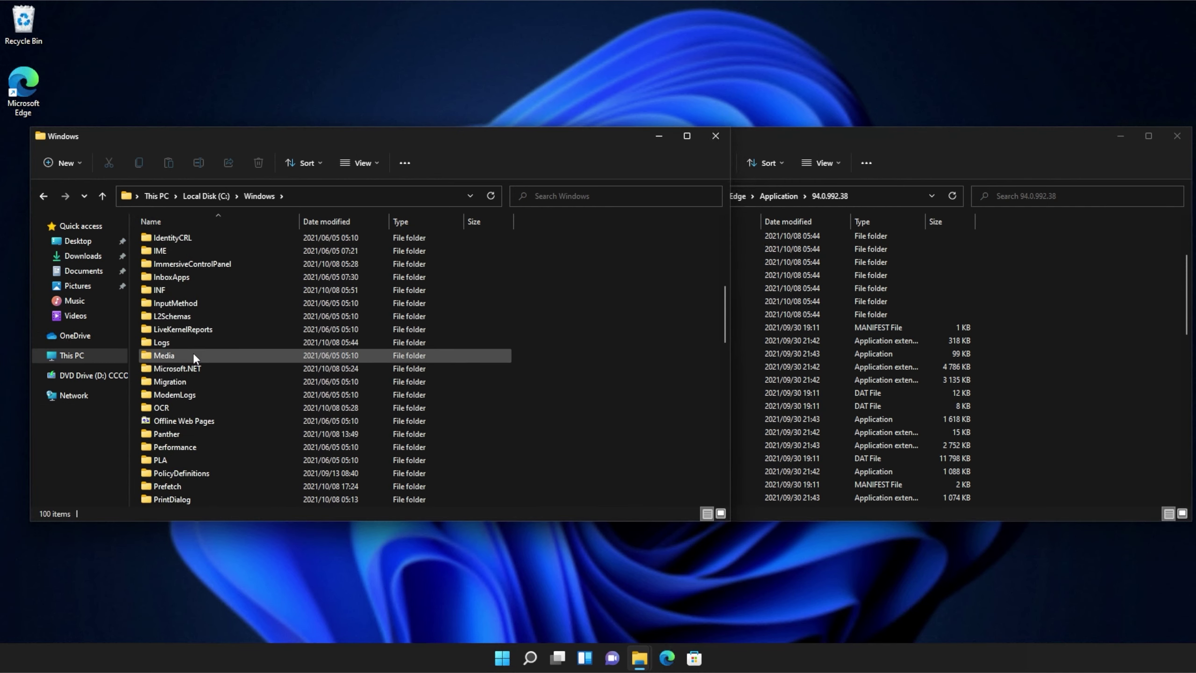
{"action": "scroll", "coordinate": [192, 360], "scroll_direction": "down", "scroll_amount": 10}
{"action": "left_click", "coordinate": [194, 371]}
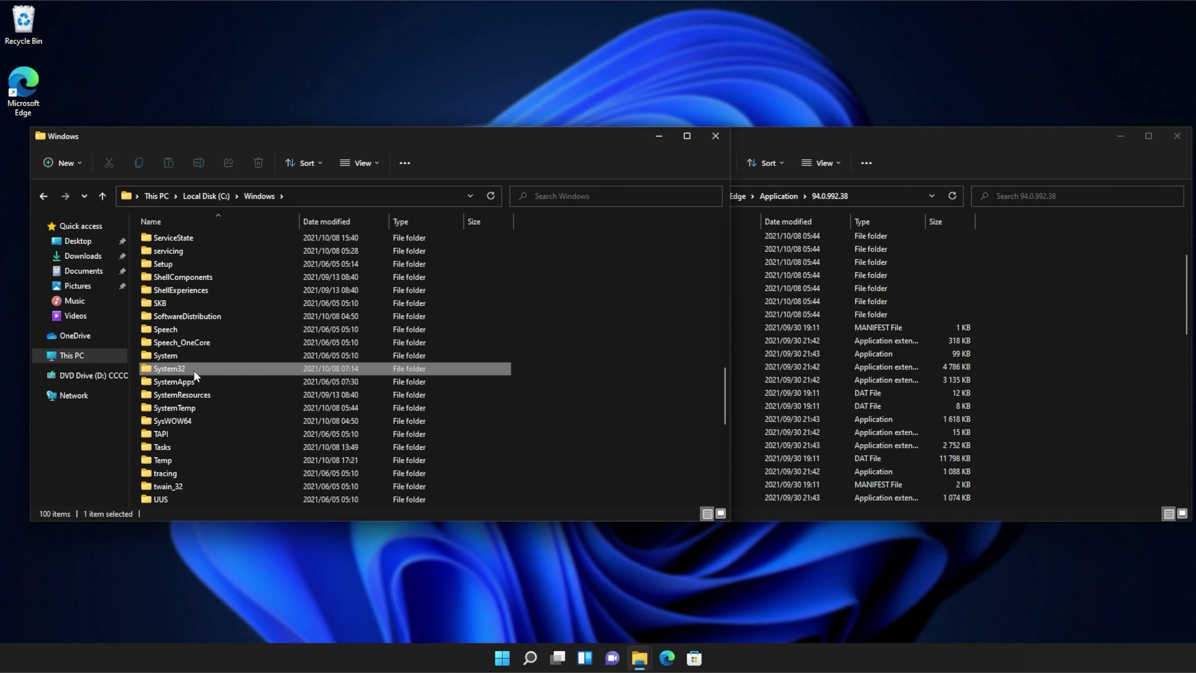
{"action": "double_click", "coordinate": [194, 370]}
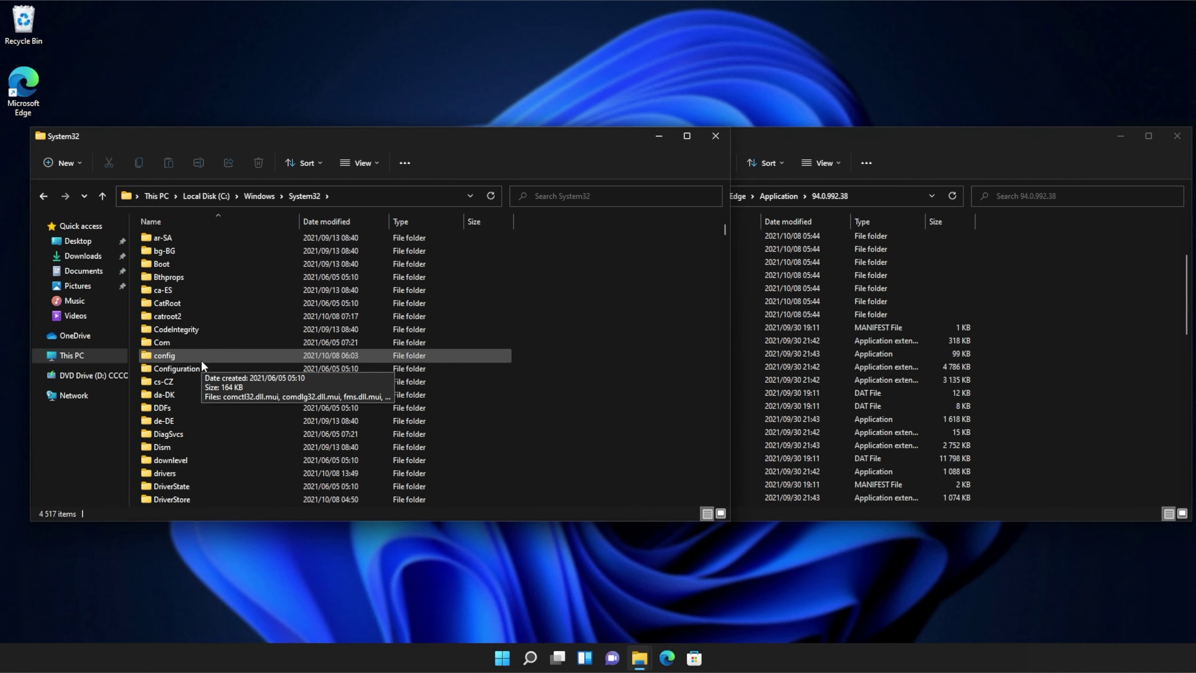
{"action": "scroll", "coordinate": [200, 358], "scroll_direction": "down", "scroll_amount": 7}
{"action": "double_click", "coordinate": [204, 263]}
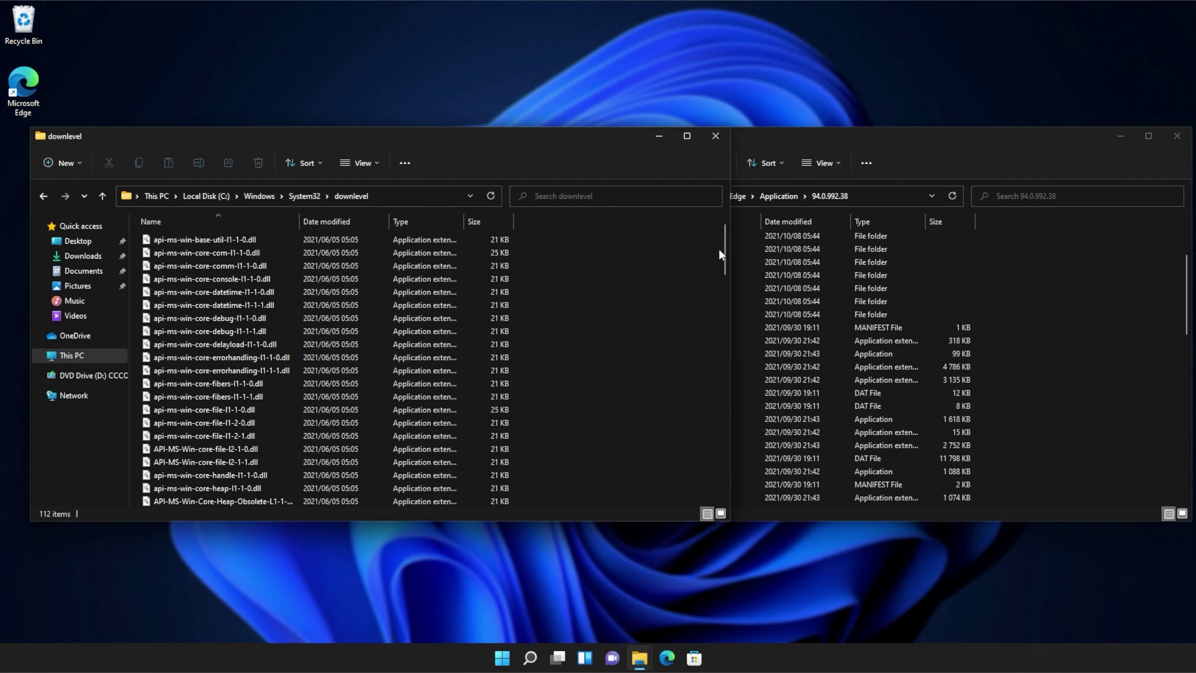
{"action": "left_click_drag", "start_coordinate": [725, 253], "coordinate": [720, 218]}
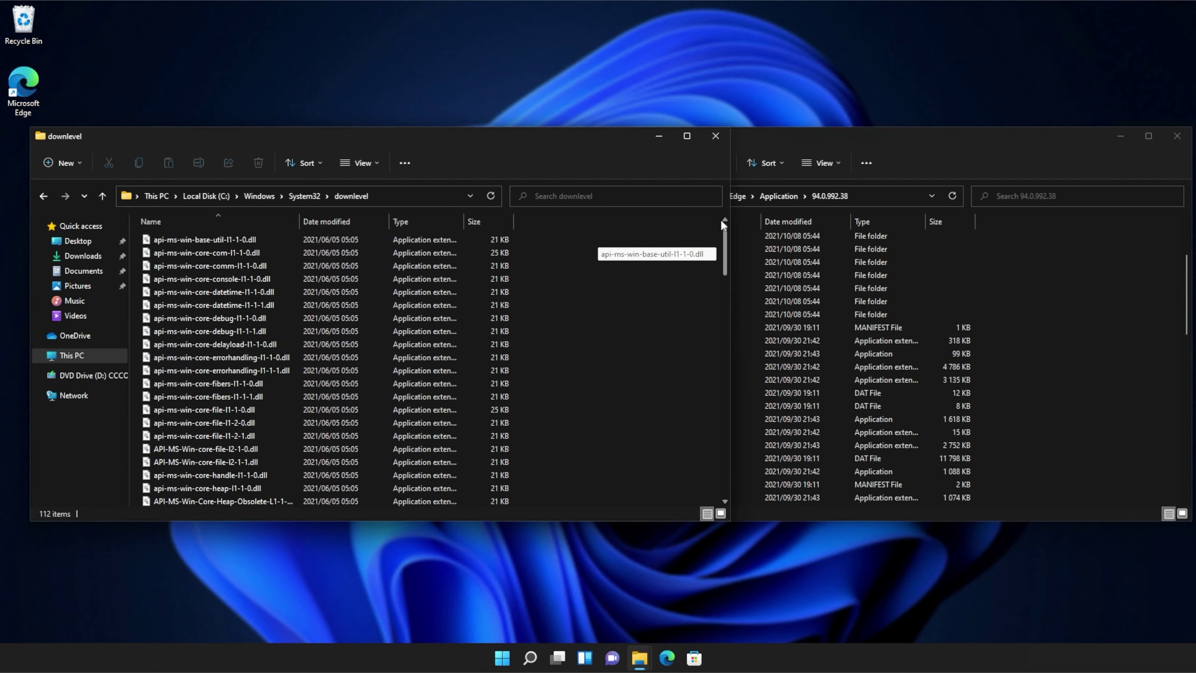
- Copy api-ms-win-core-console-l1-1-0.dll into the Edge 94.0.992.38 folder, granting administrator permission
{"action": "left_click", "coordinate": [478, 280]}
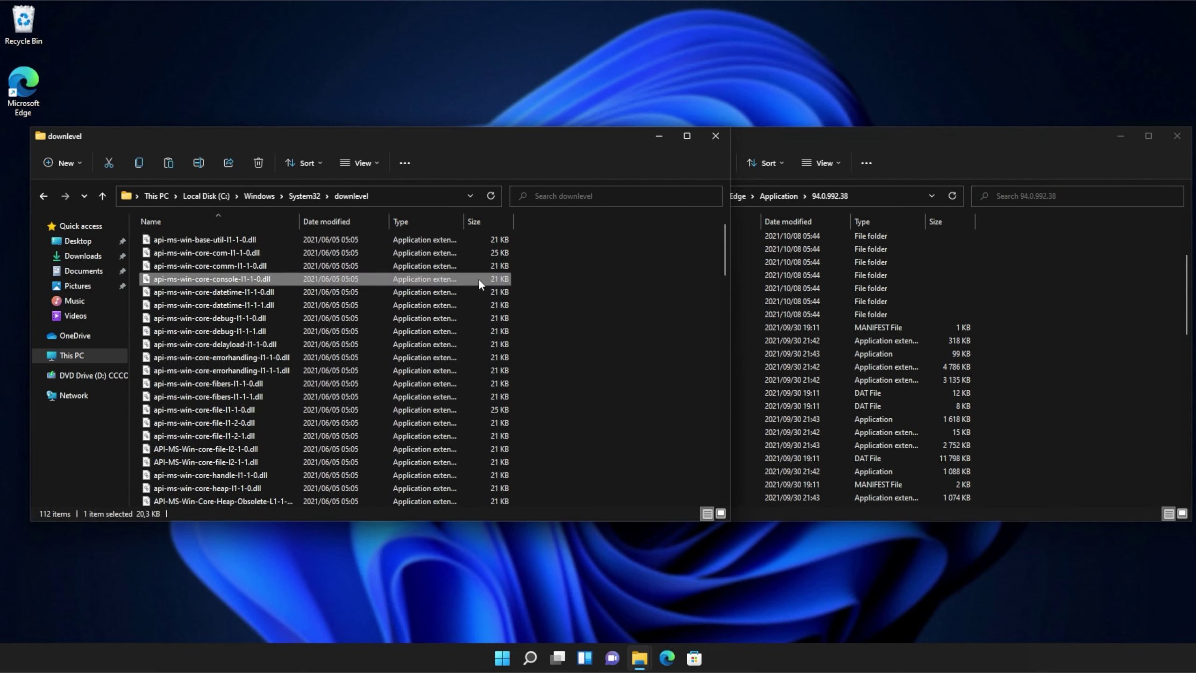
{"action": "left_click_drag", "start_coordinate": [478, 279], "coordinate": [1034, 369]}
{"action": "left_click", "coordinate": [518, 241]}
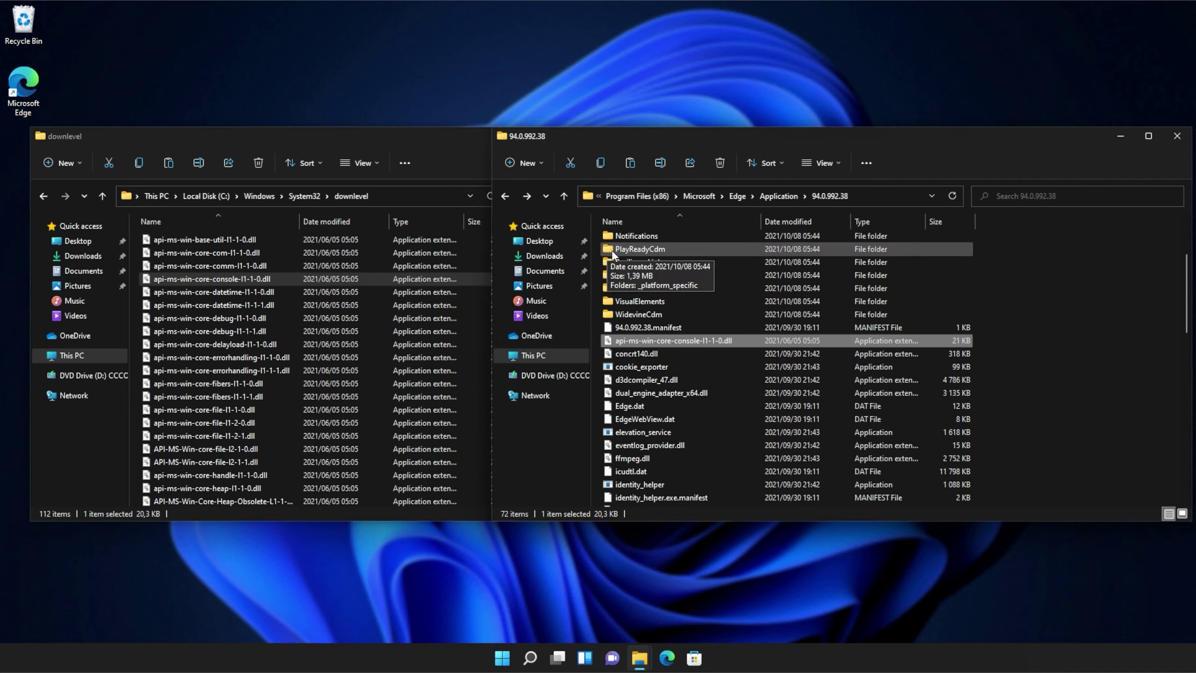
- Close the Edge 94.0.992.38 folder window and move the downlevel window to the right
{"action": "left_click", "coordinate": [1108, 282]}
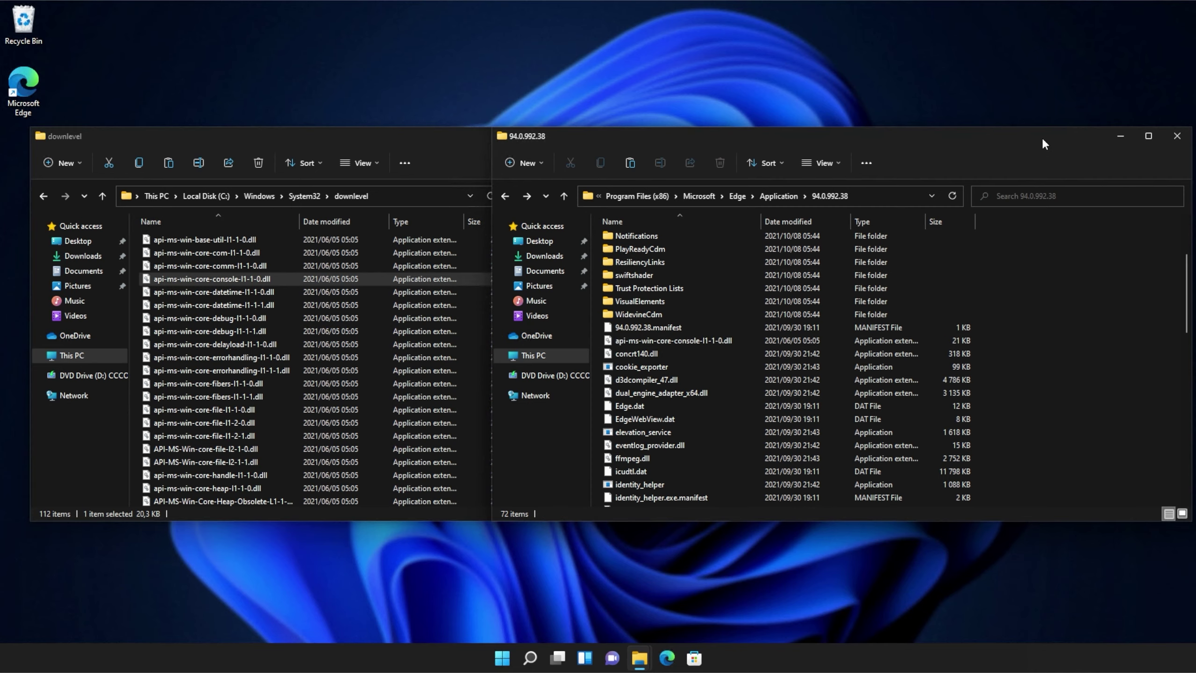
{"action": "left_click_drag", "start_coordinate": [1040, 136], "coordinate": [810, 132]}
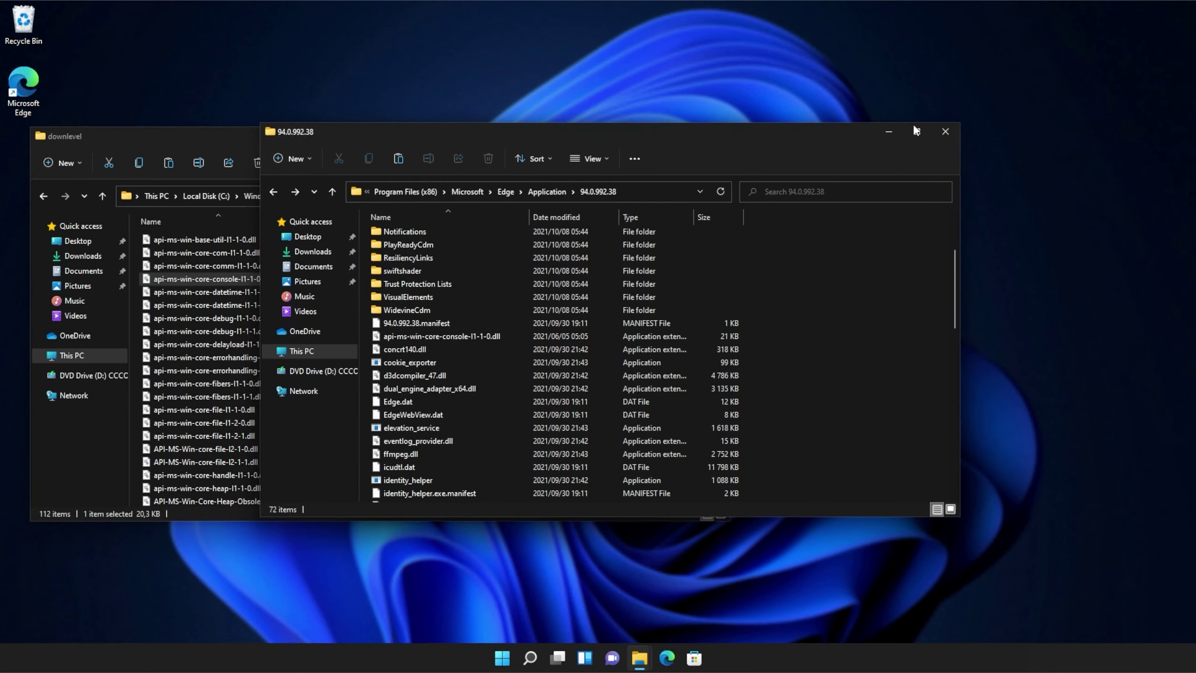
{"action": "left_click", "coordinate": [944, 130]}
{"action": "left_click_drag", "start_coordinate": [548, 126], "coordinate": [721, 145]}
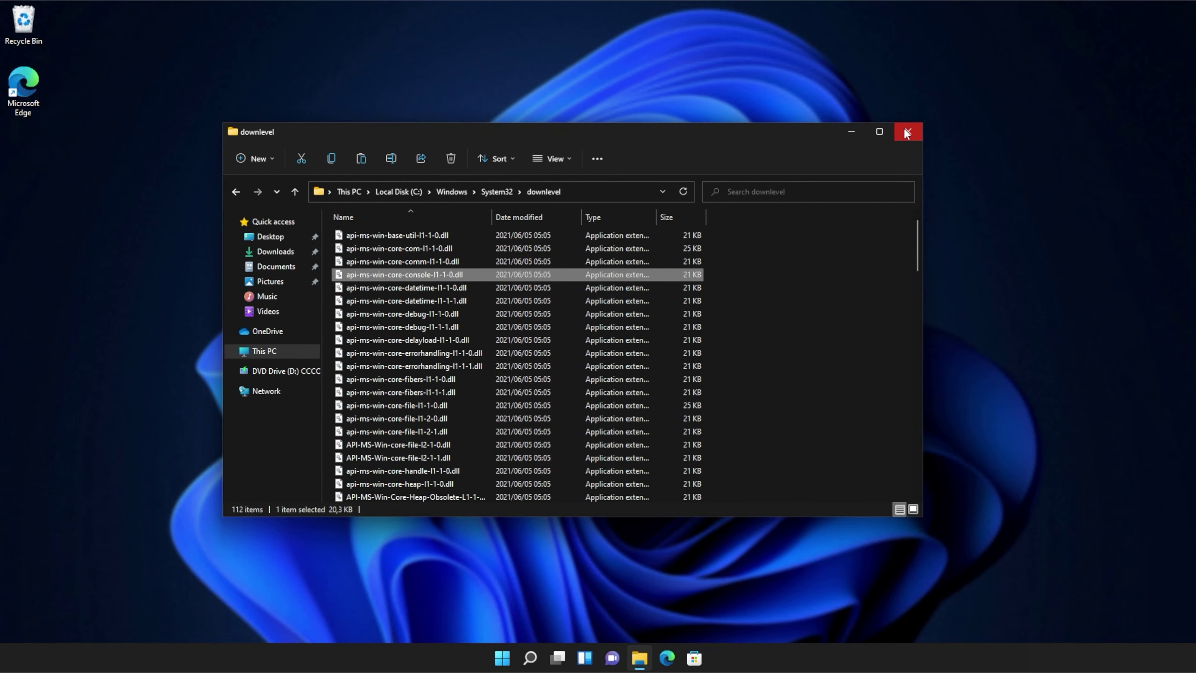
{"action": "left_click", "coordinate": [906, 133]}
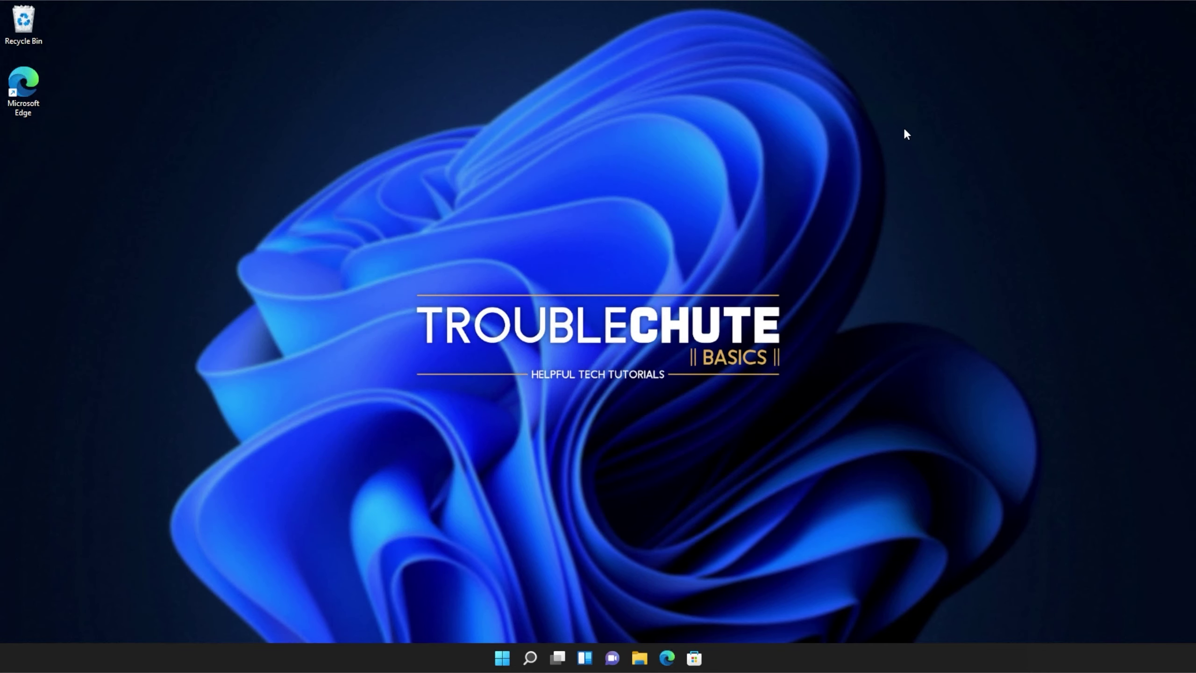